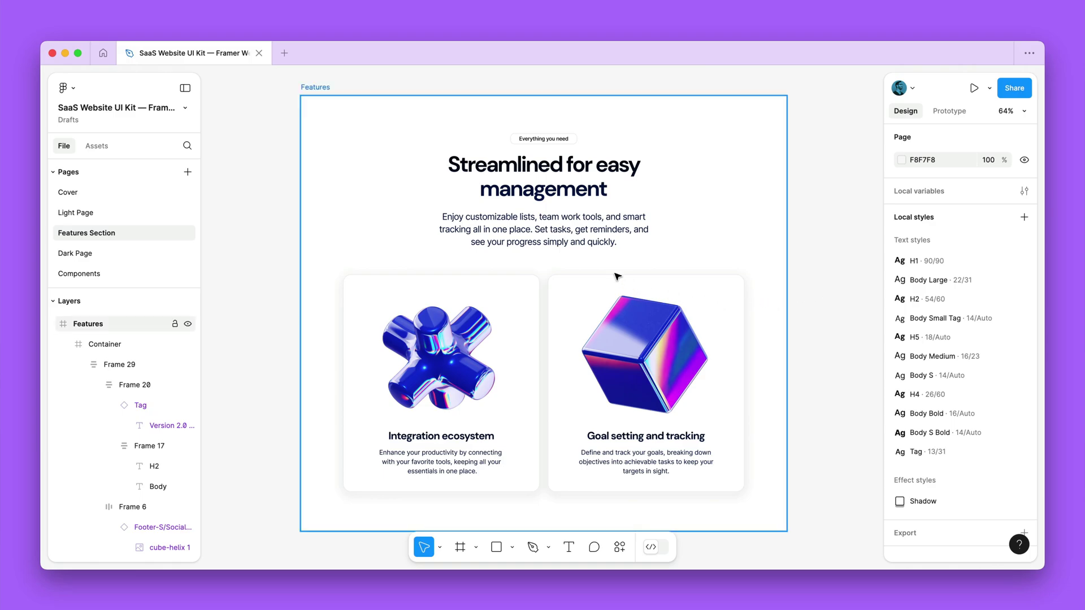
# Drill down through the nested layers of the Features frame to select its heading and the body text below.
pyautogui.click(578, 240)
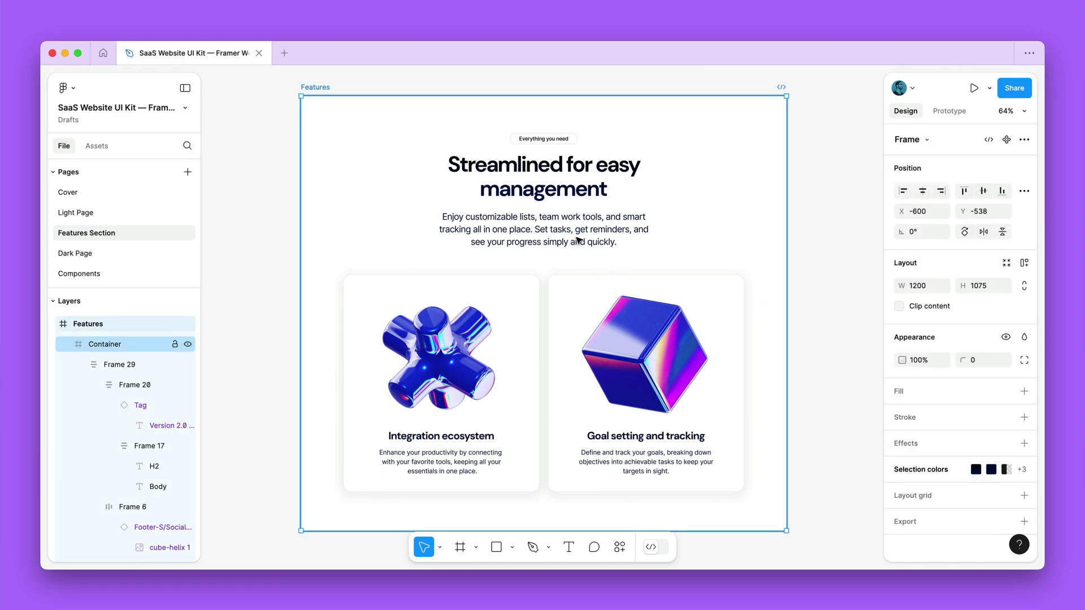
pyautogui.doubleClick(578, 240)
pyautogui.doubleClick(578, 240)
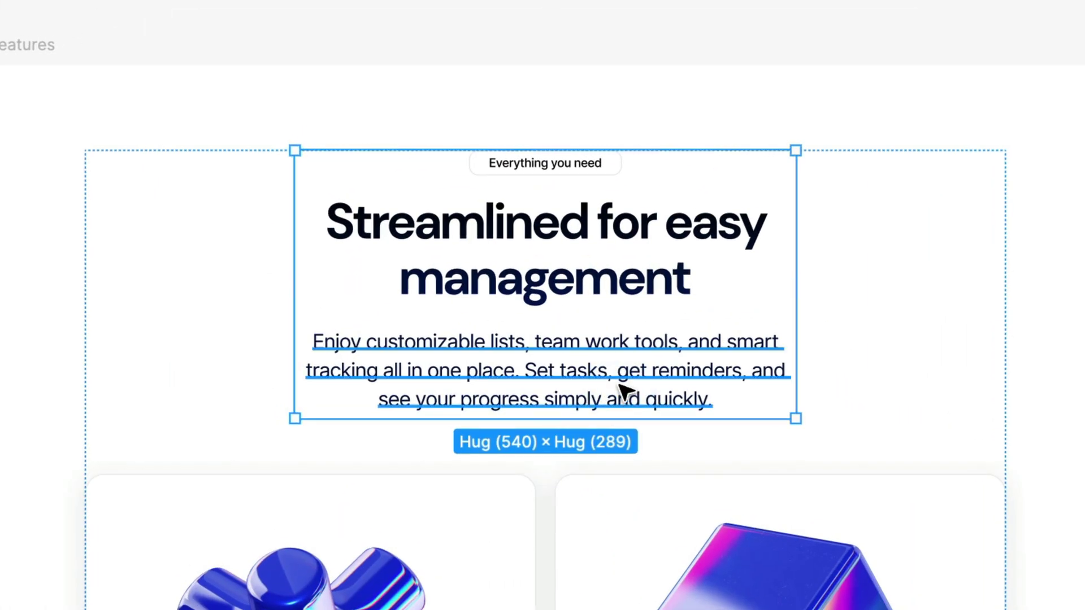
pyautogui.doubleClick(581, 247)
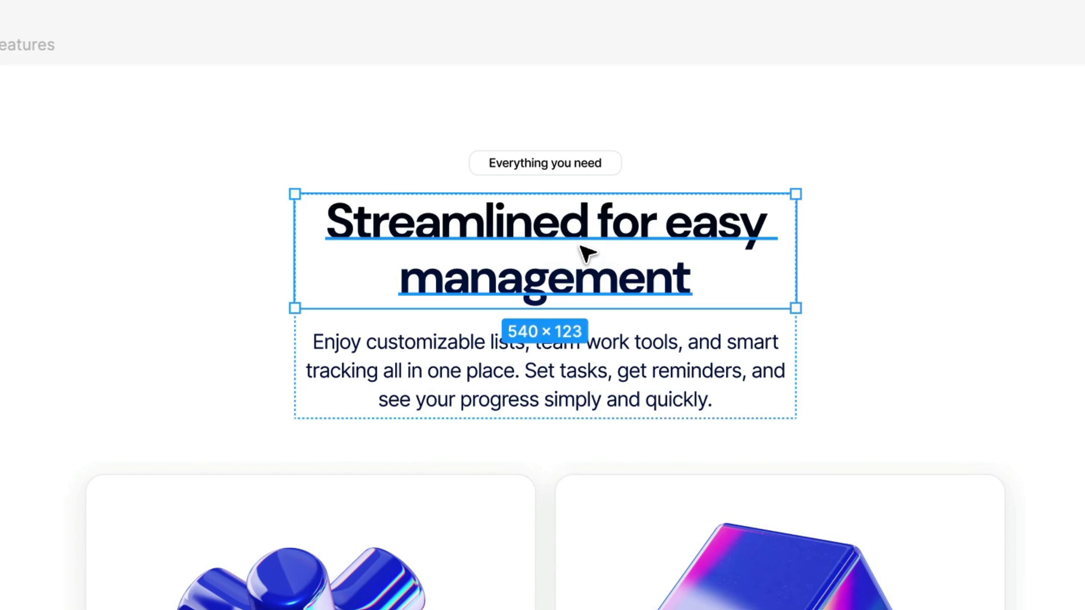
pyautogui.click(584, 361)
# Switch to Framer, select the paragraph under the heading, and move the selection up through its parent frames.
pyautogui.scroll(-8, 583, 358)
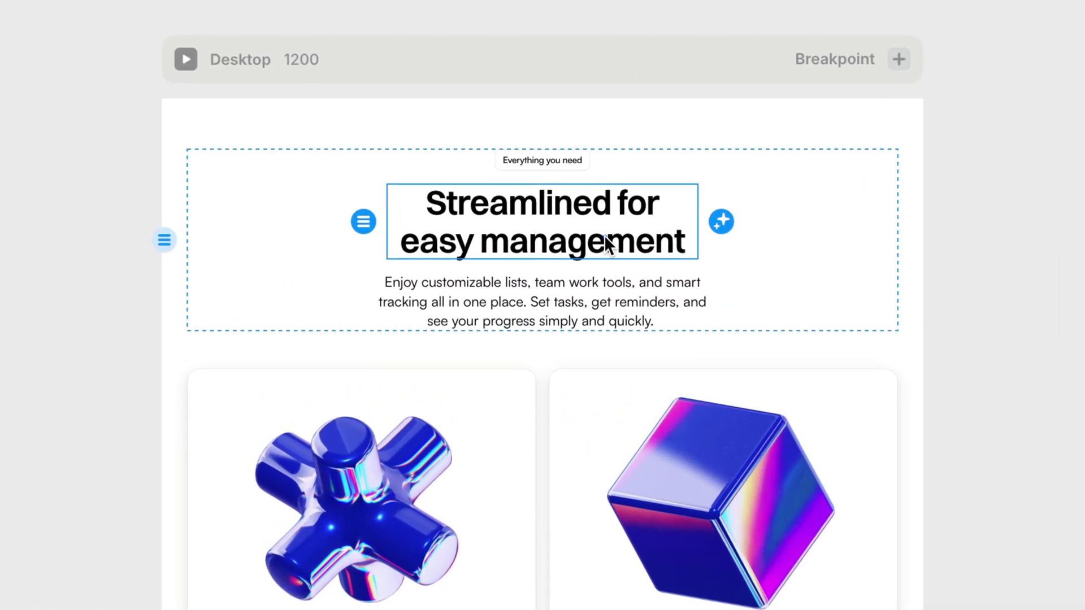
pyautogui.click(599, 298)
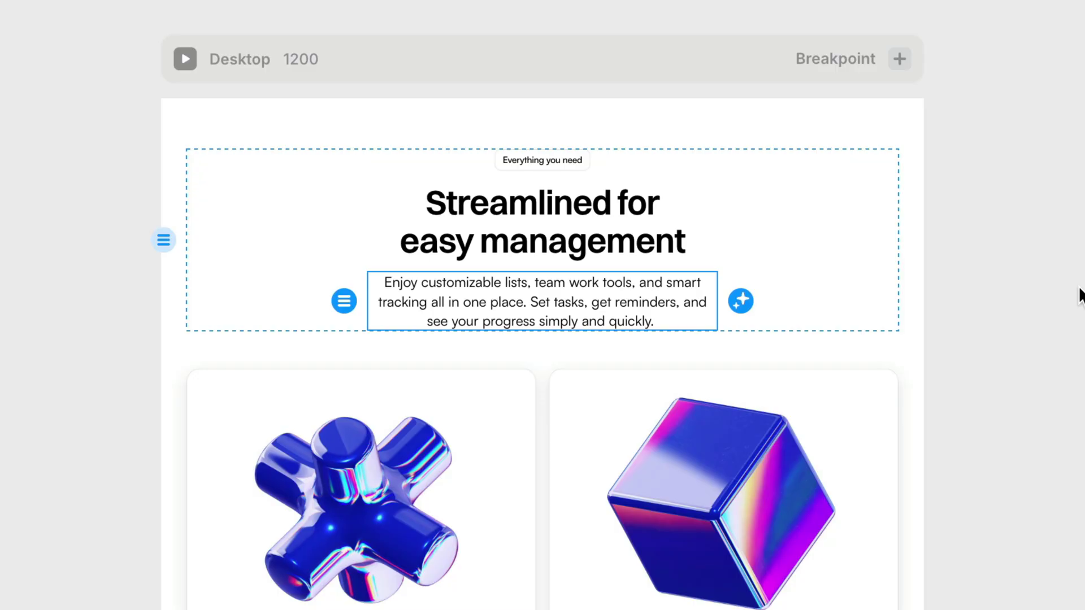
pyautogui.press('Escape')
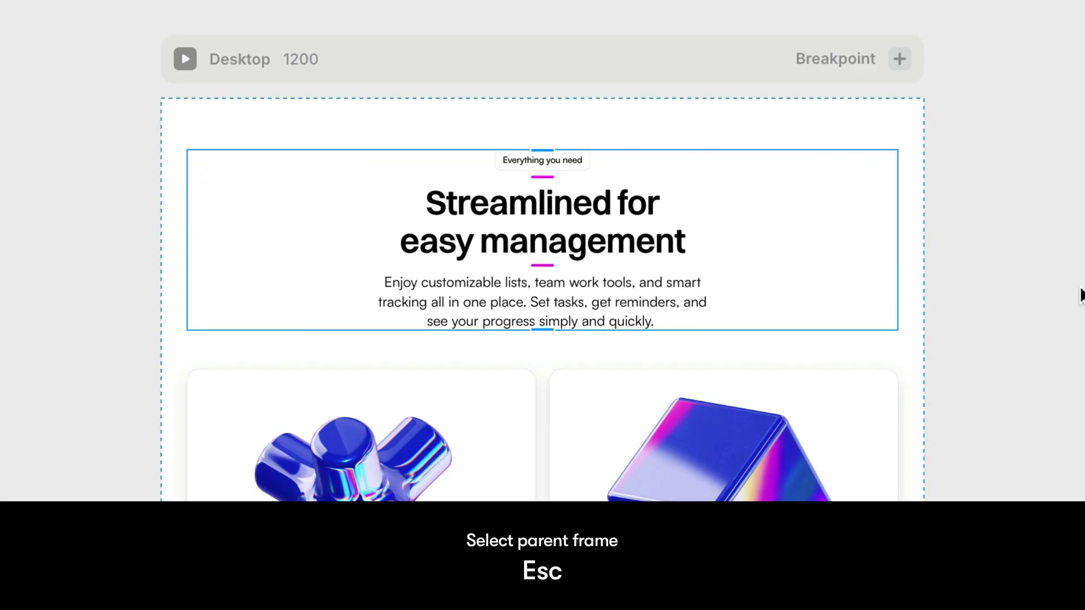
pyautogui.press('Escape')
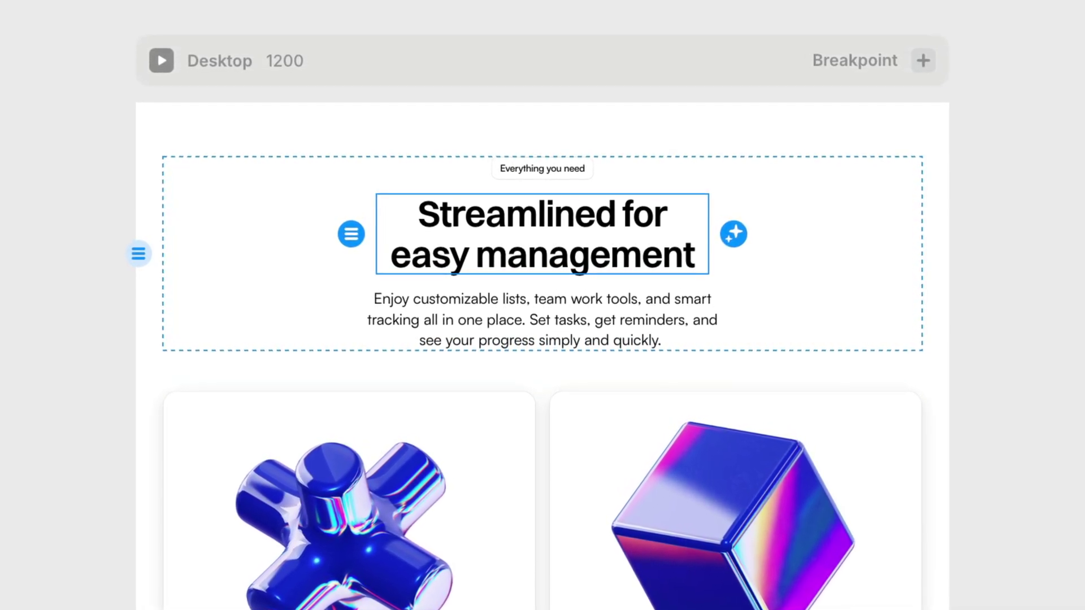
# Select the parent stack of the "Streamlined for easy management" heading on the canvas.
pyautogui.press('Escape')
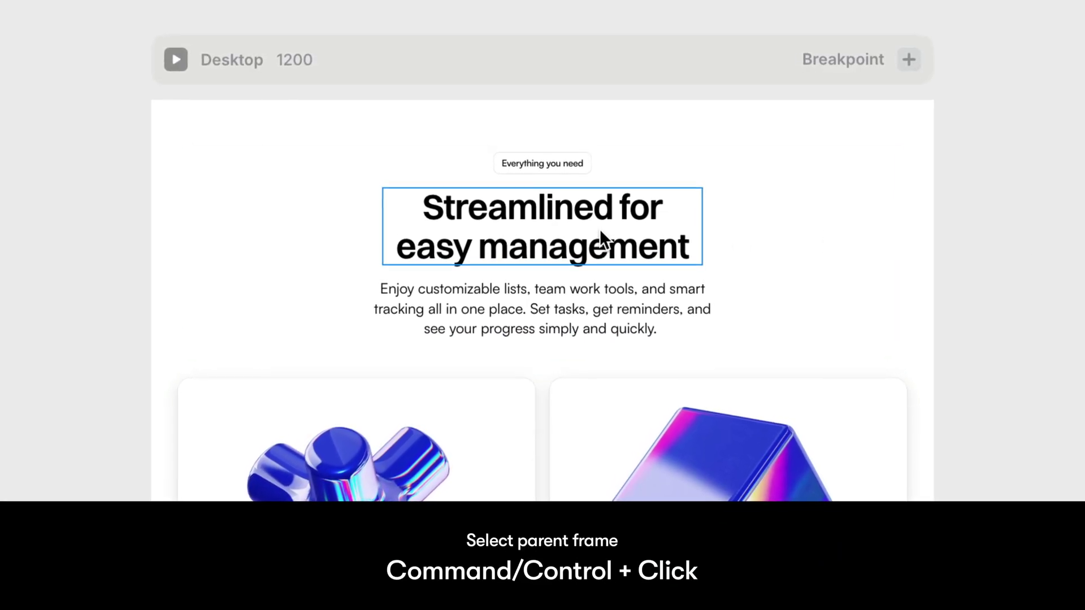
pyautogui.keyDown('ctrl'); pyautogui.click(599, 229); pyautogui.keyUp('ctrl')
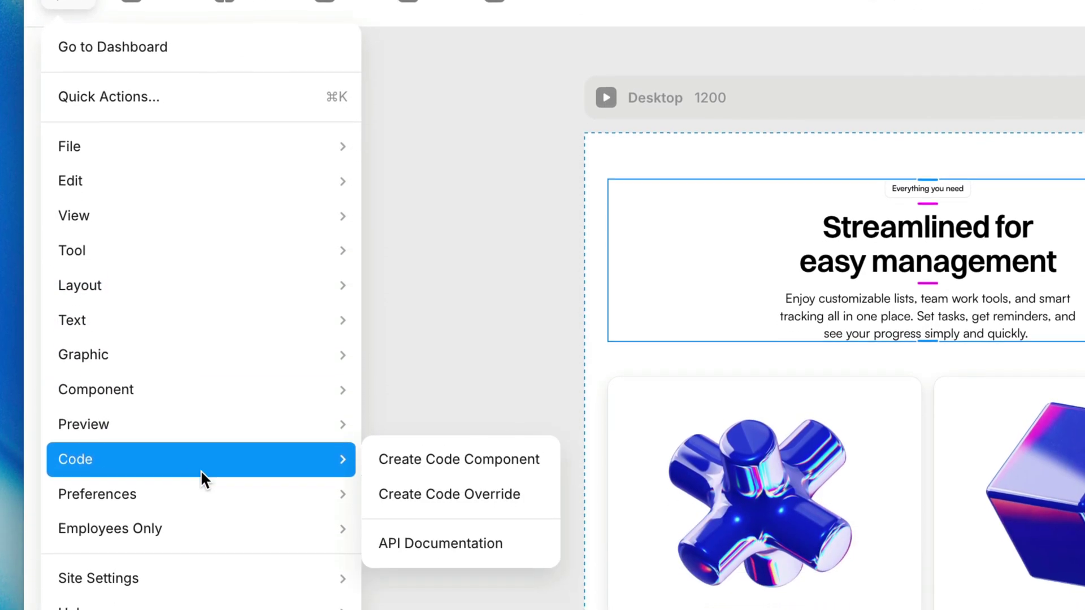
pyautogui.moveTo(200, 592)
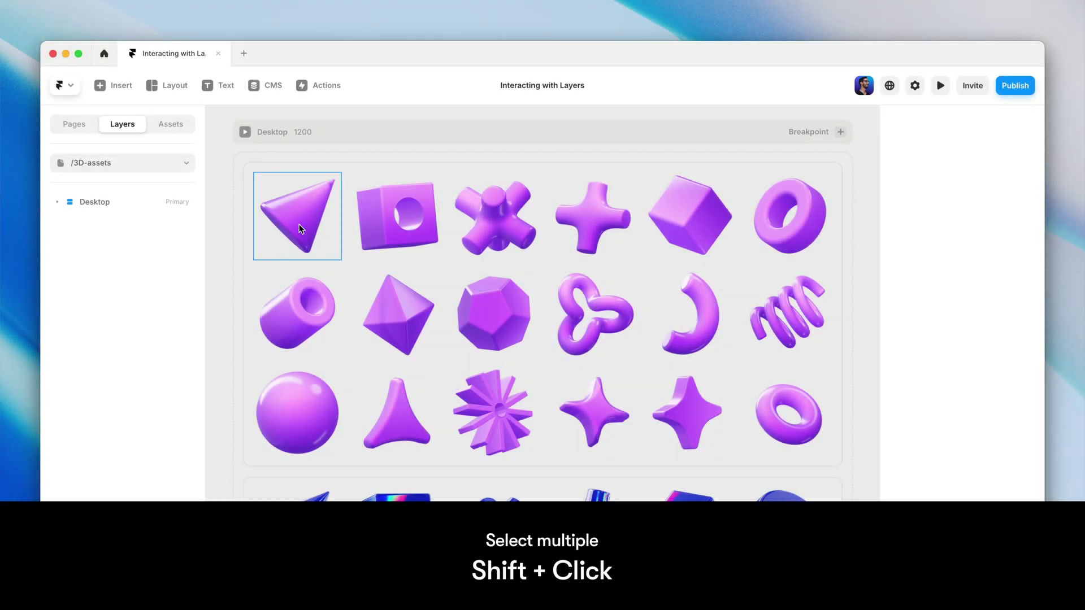
# Select the first three purple shapes in the top row together, and clear the selection.
pyautogui.click(323, 226)
pyautogui.keyDown('shift'); pyautogui.click(387, 217); pyautogui.keyUp('shift')
pyautogui.keyDown('shift'); pyautogui.click(472, 222); pyautogui.keyUp('shift')
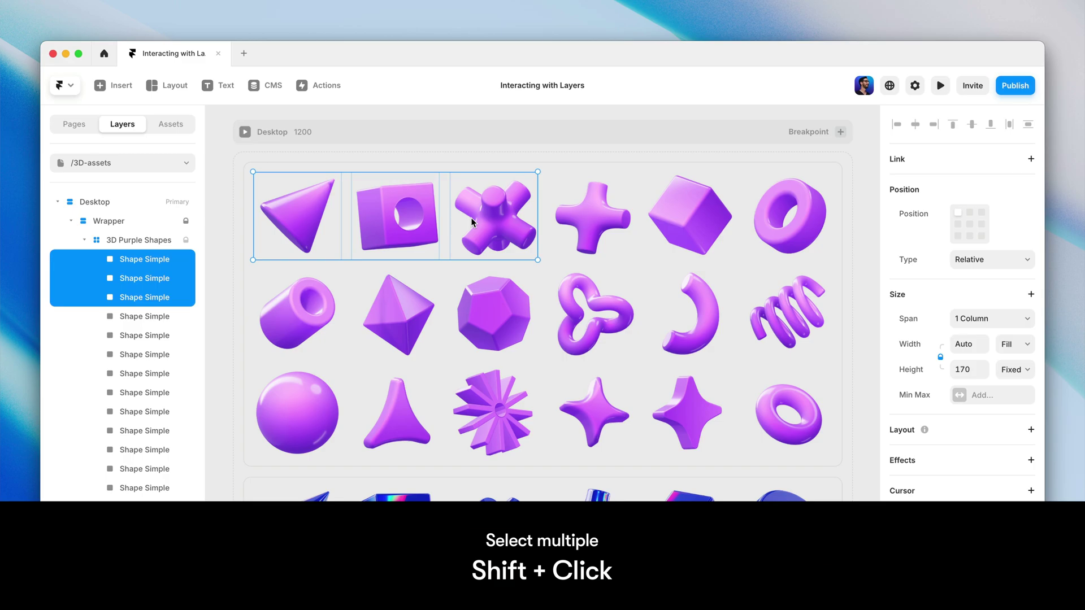
pyautogui.click(214, 227)
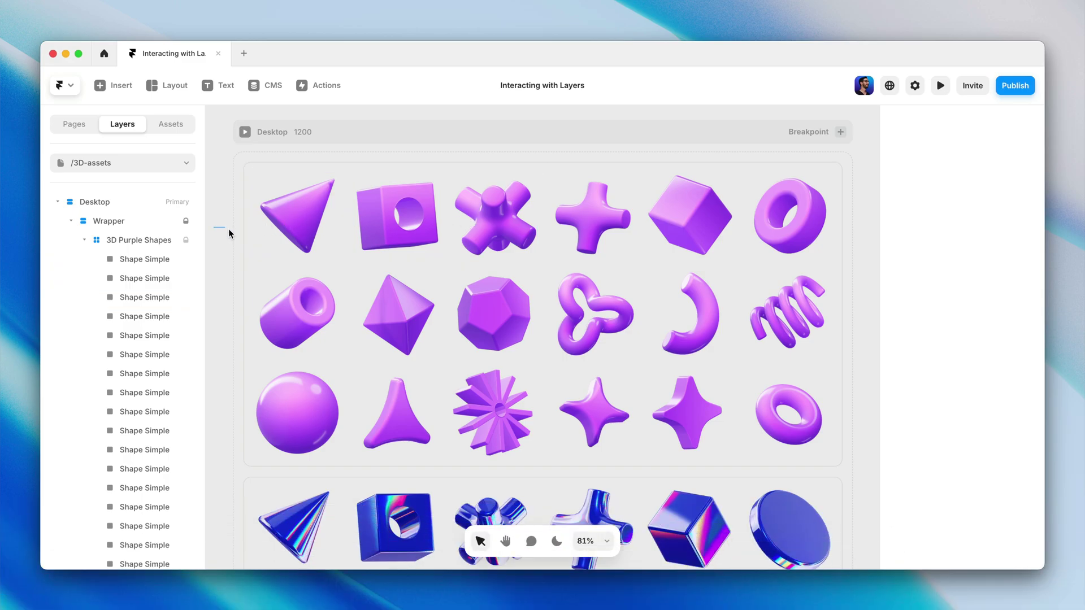
# Select the first three columns of purple shapes with a single selection box.
pyautogui.moveTo(229, 229); pyautogui.dragTo(574, 399)
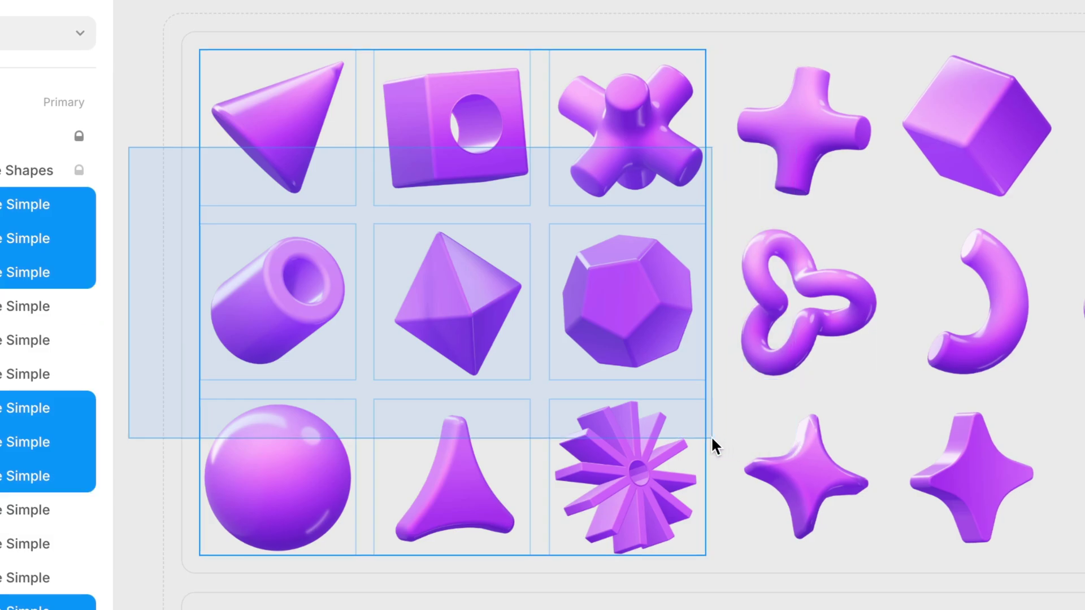
pyautogui.moveTo(711, 436); pyautogui.dragTo(755, 446)
pyautogui.press('alt')
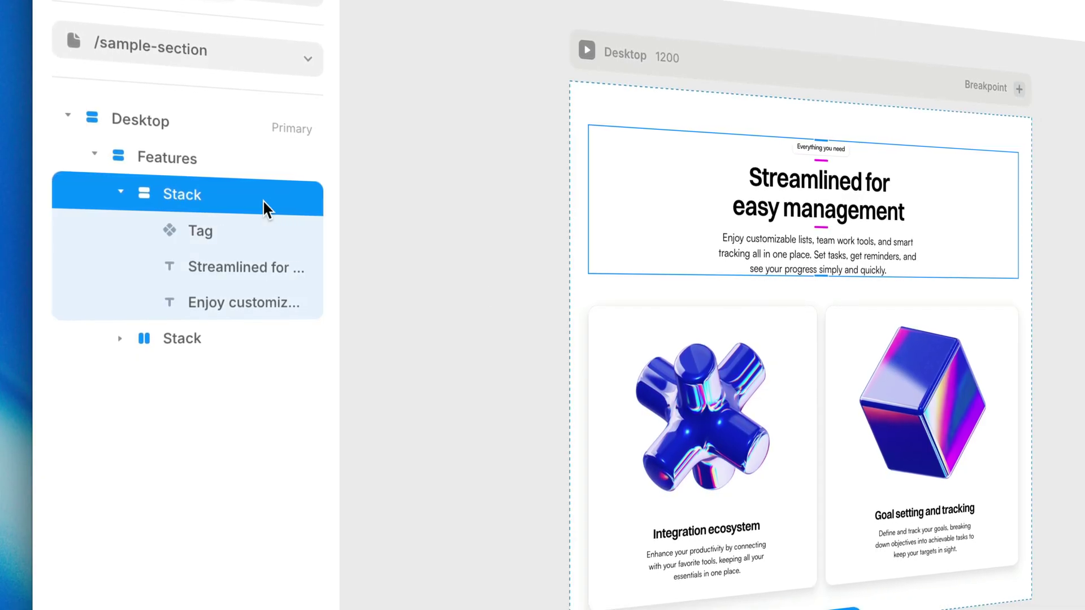
# Select the heading and paragraph text layers in the layer tree, and expand the second Stack under Features.
pyautogui.click(259, 263)
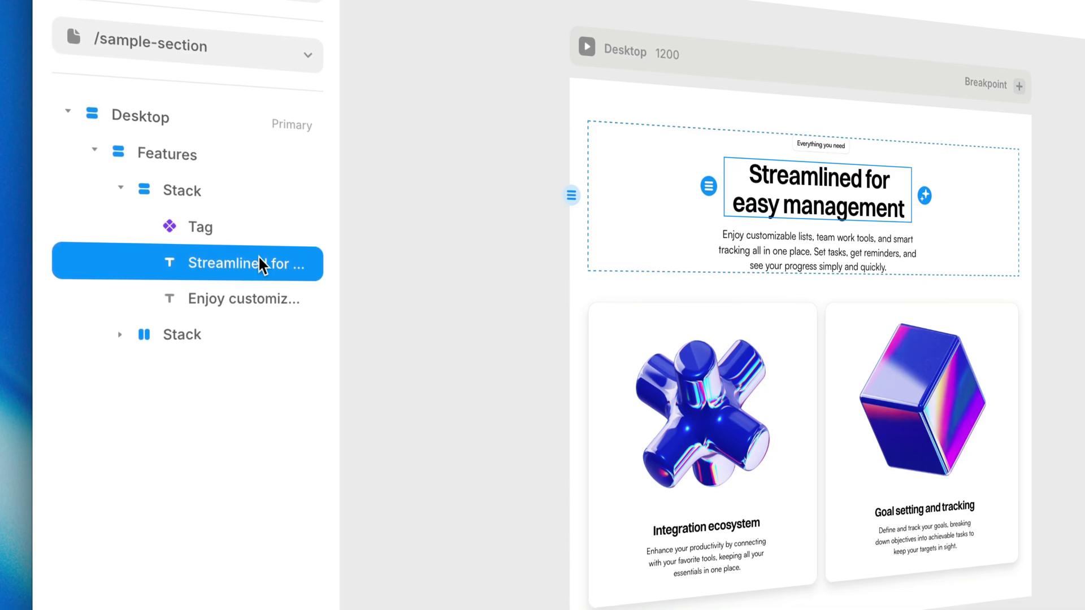
pyautogui.click(251, 297)
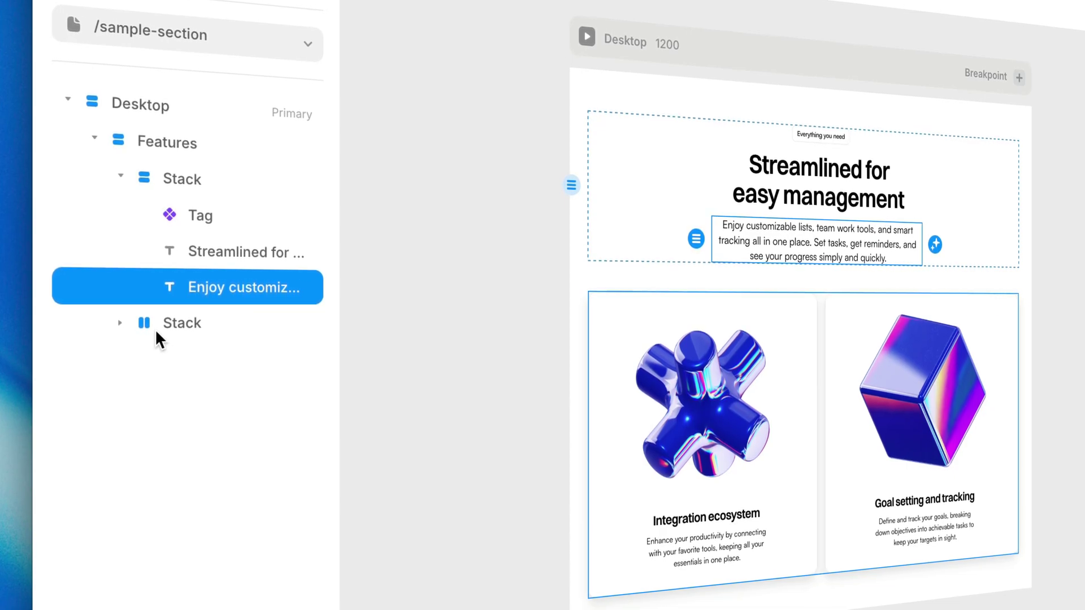
pyautogui.click(120, 320)
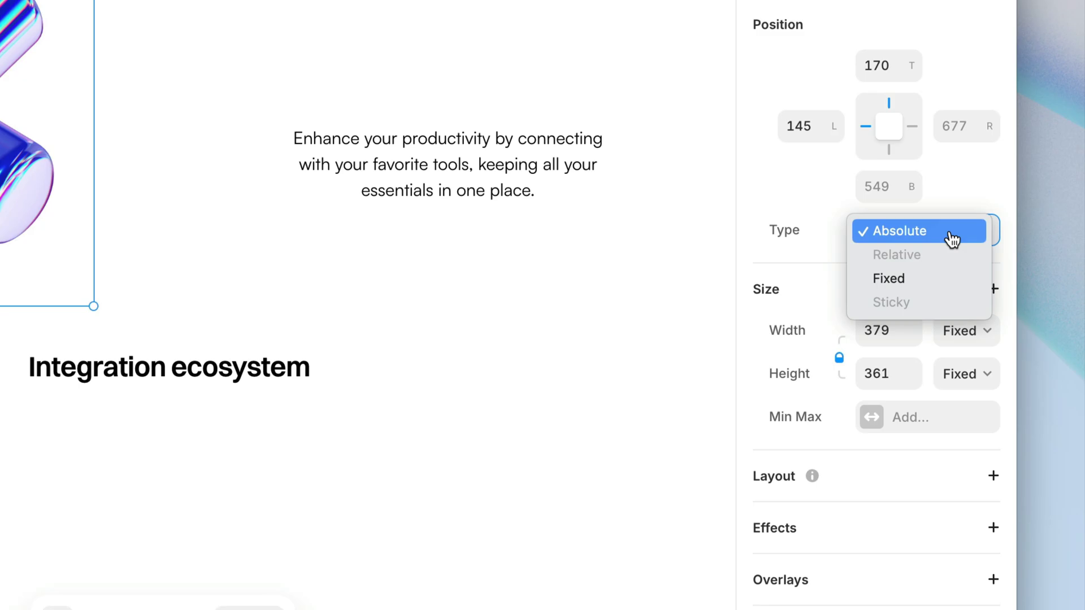
# Centre the absolutely positioned cube above the Integration ecosystem heading, and move the description text beneath that heading.
pyautogui.click(951, 234)
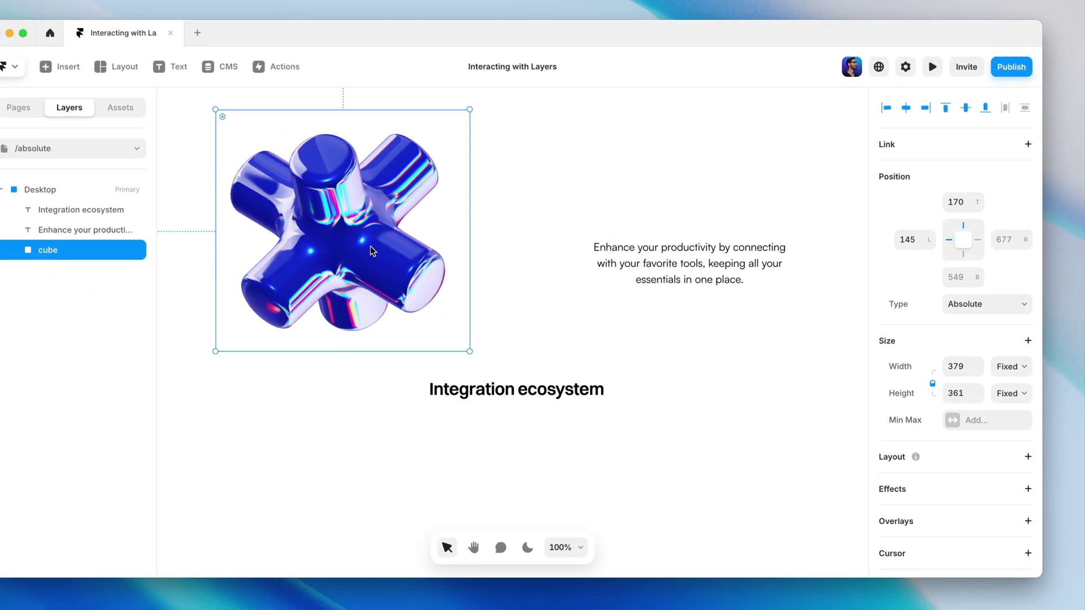
pyautogui.moveTo(371, 249); pyautogui.dragTo(580, 267)
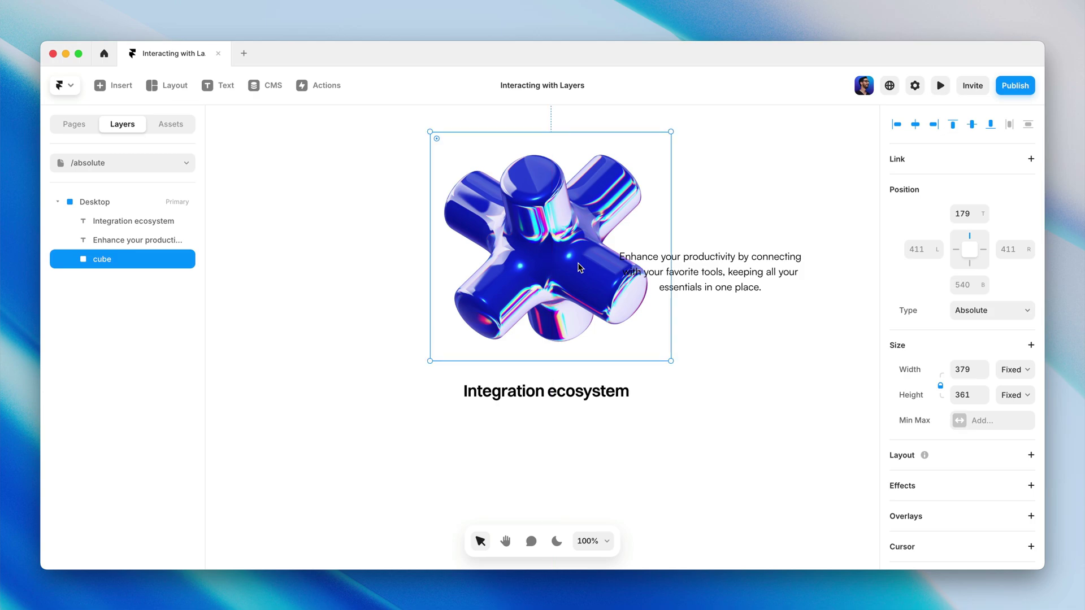
pyautogui.click(718, 259)
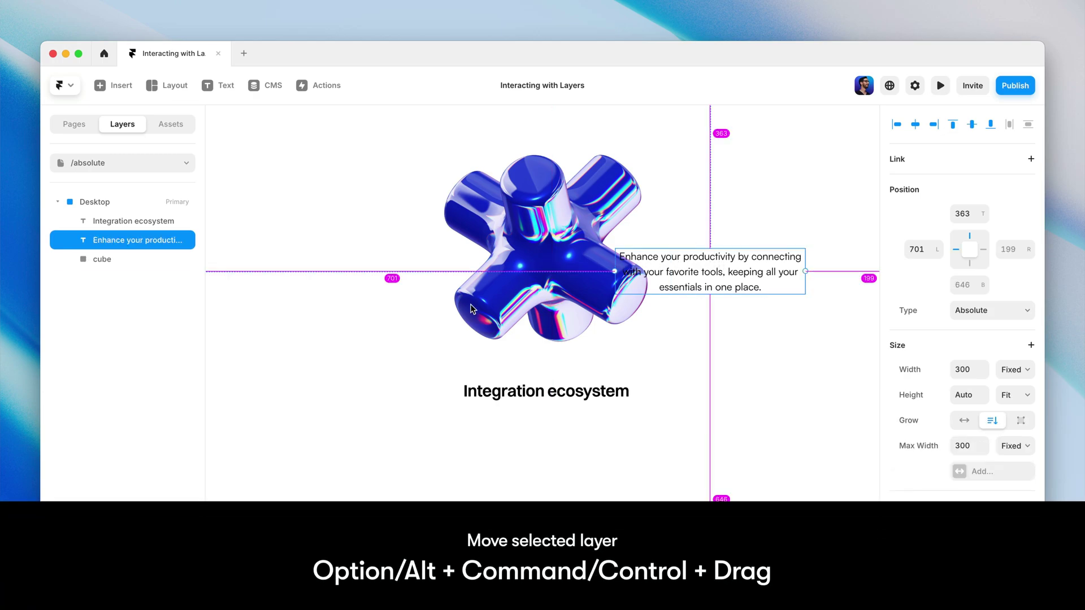
pyautogui.moveTo(470, 306); pyautogui.dragTo(309, 465)
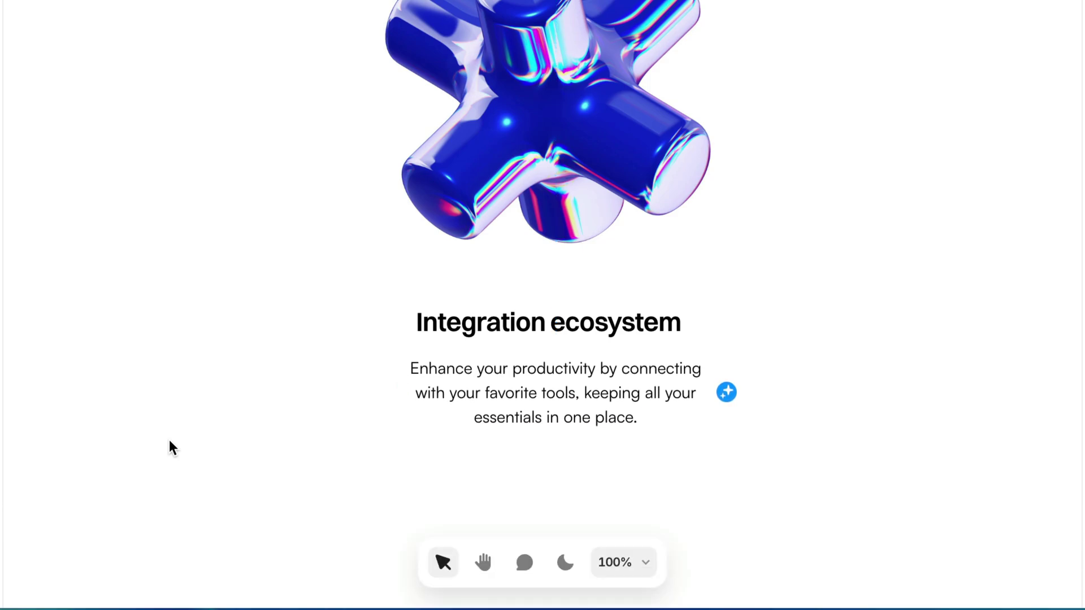
# Nudge the description text down in 10 px increments and back up again.
pyautogui.hotkey('shift', 'Down')
pyautogui.hotkey('shift', 'Down')
pyautogui.hotkey('shift', 'Down')
pyautogui.hotkey('shift', 'Up')
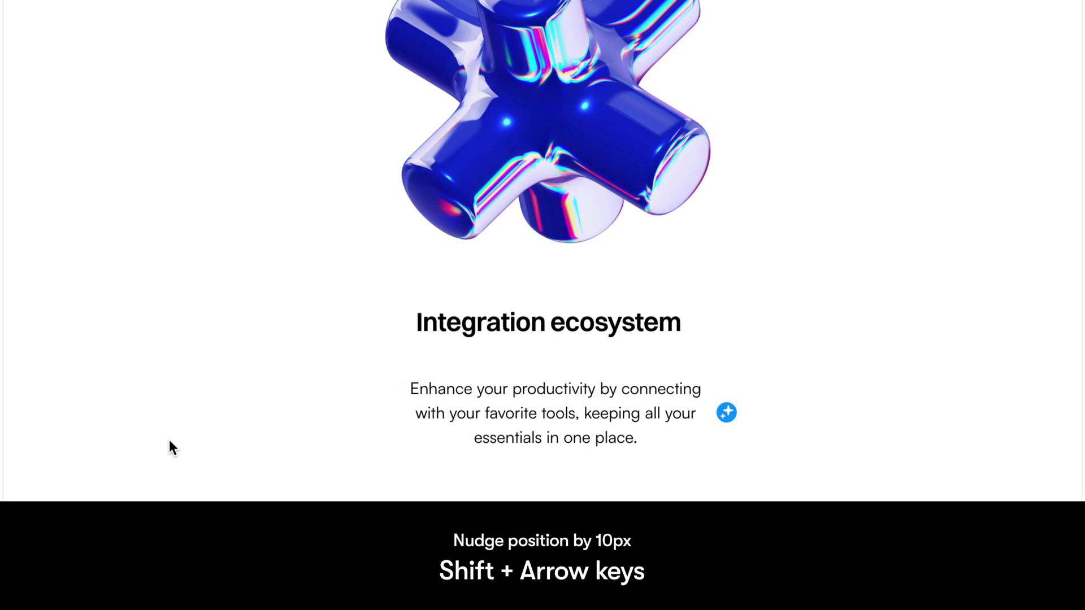
pyautogui.hotkey('shift', 'Up')
pyautogui.hotkey('shift', 'Up')
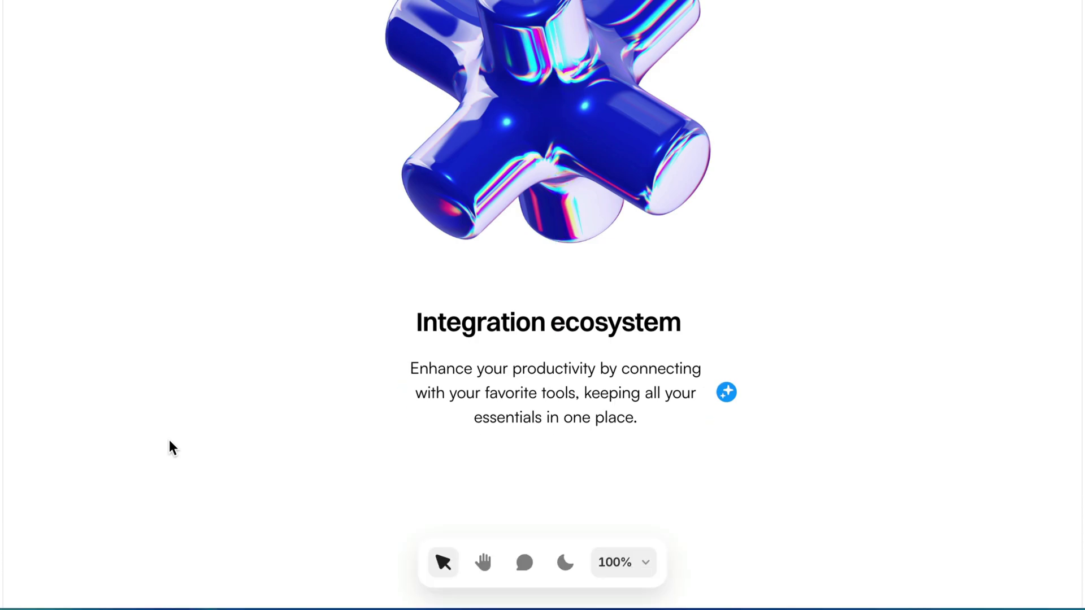
# Open the canvas nudge amount settings, and left-align the cube, heading and description text.
pyautogui.click(646, 563)
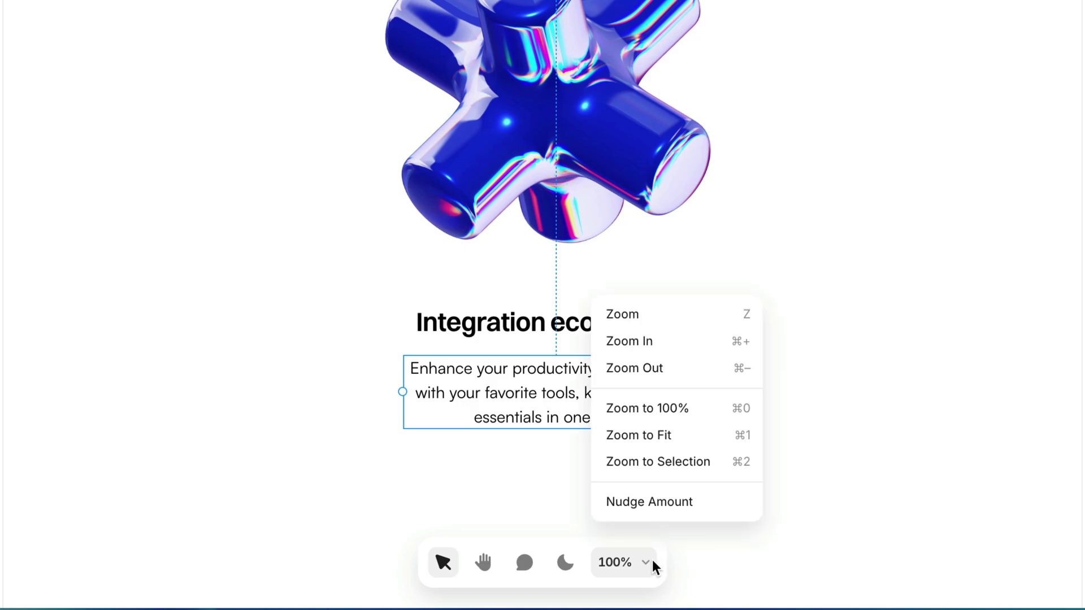
pyautogui.click(681, 503)
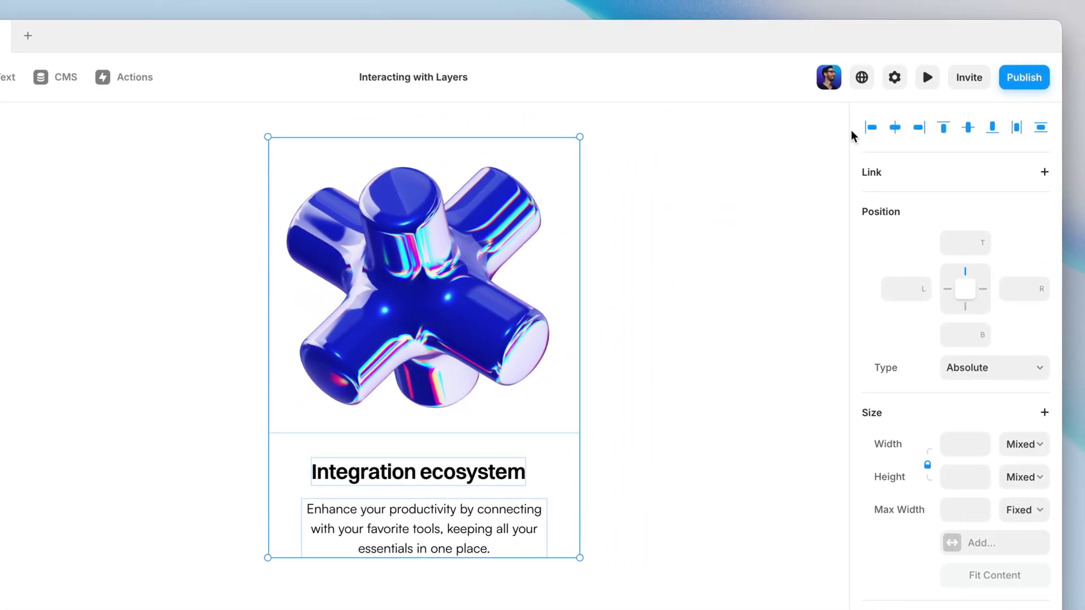
pyautogui.click(868, 127)
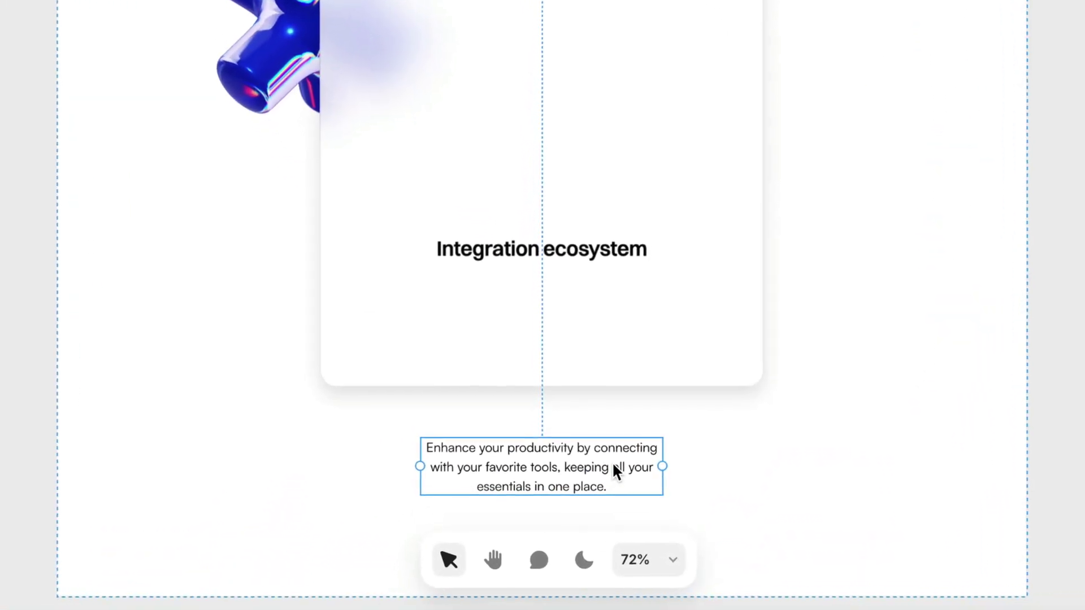
# Move the description text into the card under its heading, and shift the card lower on the page.
pyautogui.moveTo(585, 486); pyautogui.dragTo(613, 400)
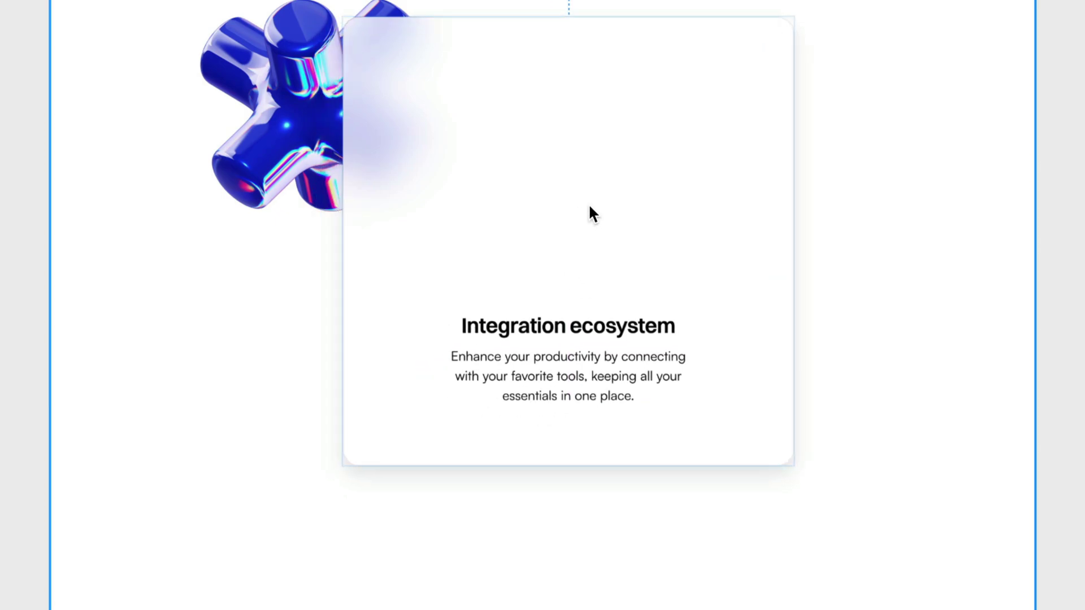
pyautogui.moveTo(589, 207); pyautogui.dragTo(555, 298)
# Draw a new frame inside the card with the Frame tool, starting just above the heading.
pyautogui.press('f')
pyautogui.moveTo(548, 345); pyautogui.dragTo(545, 344)
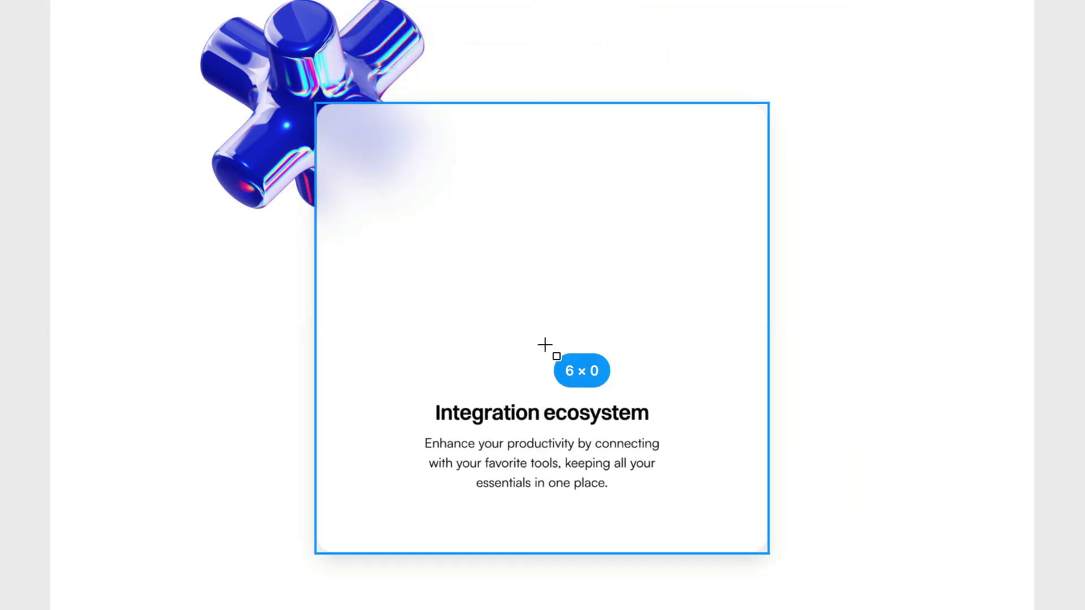
pyautogui.moveTo(672, 366); pyautogui.dragTo(672, 366)
pyautogui.moveTo(659, 278); pyautogui.dragTo(653, 247)
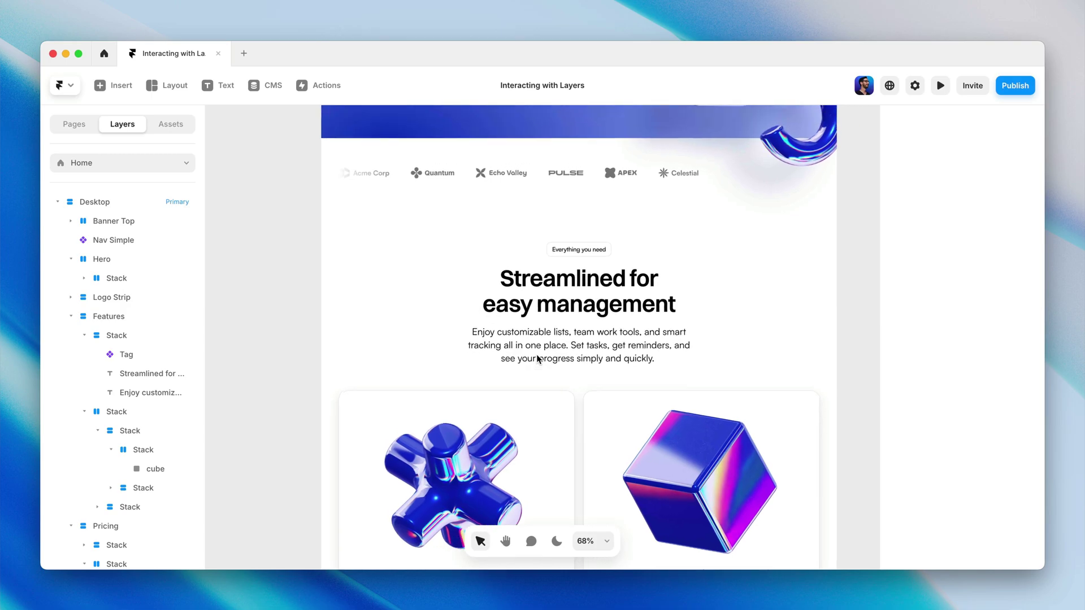
# Pan around the Home page canvas to examine the Features section and its two cards.
pyautogui.hscroll(-3, 537, 360)
pyautogui.scroll(2, 537, 360)
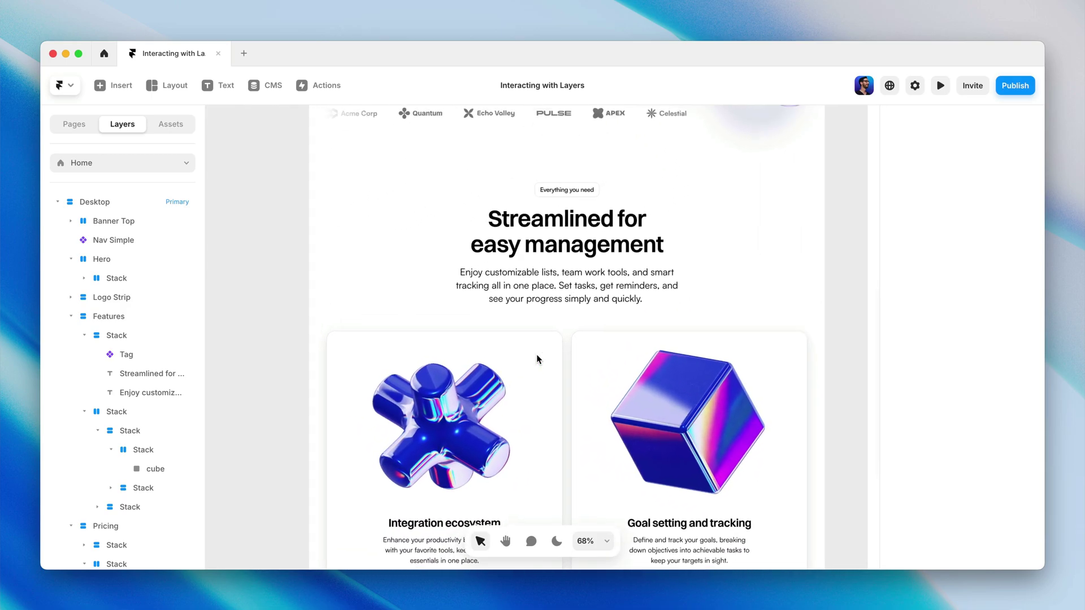
pyautogui.press('space')
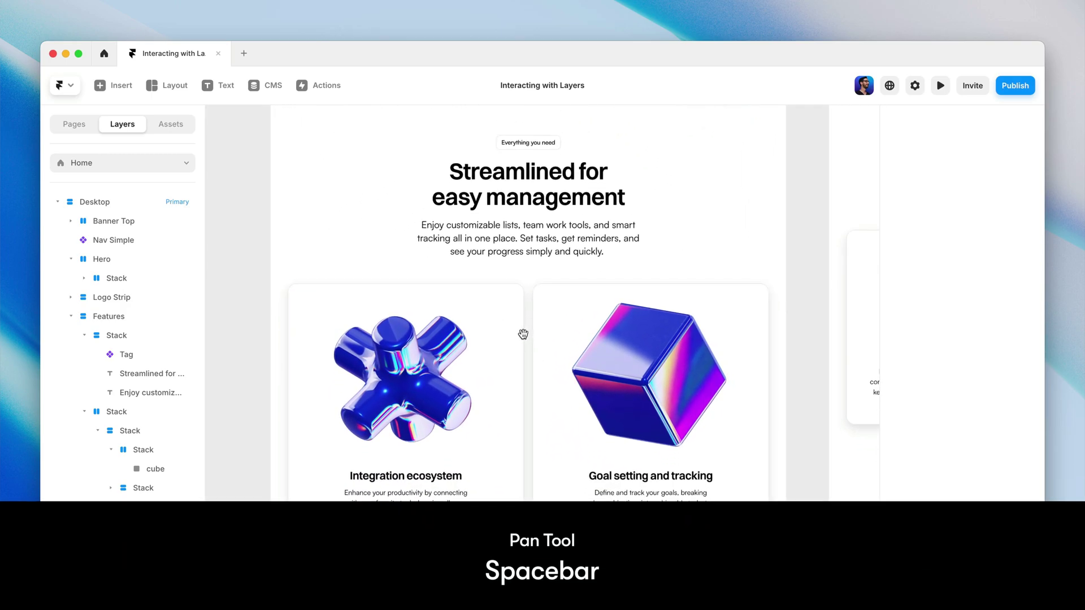
pyautogui.moveTo(523, 336); pyautogui.dragTo(594, 180)
pyautogui.moveTo(591, 354); pyautogui.dragTo(524, 417)
pyautogui.moveTo(533, 249); pyautogui.dragTo(524, 356)
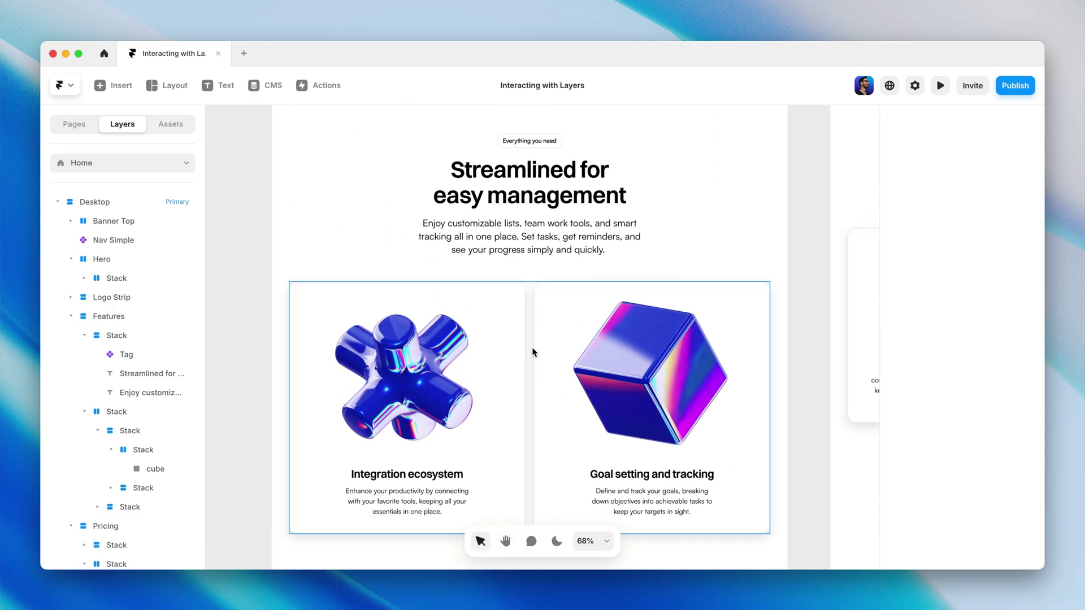
# Zoom the canvas to 100%, in to 200%, and out to 25% to view the page's breakpoints.
pyautogui.hotkey('shift', '0')
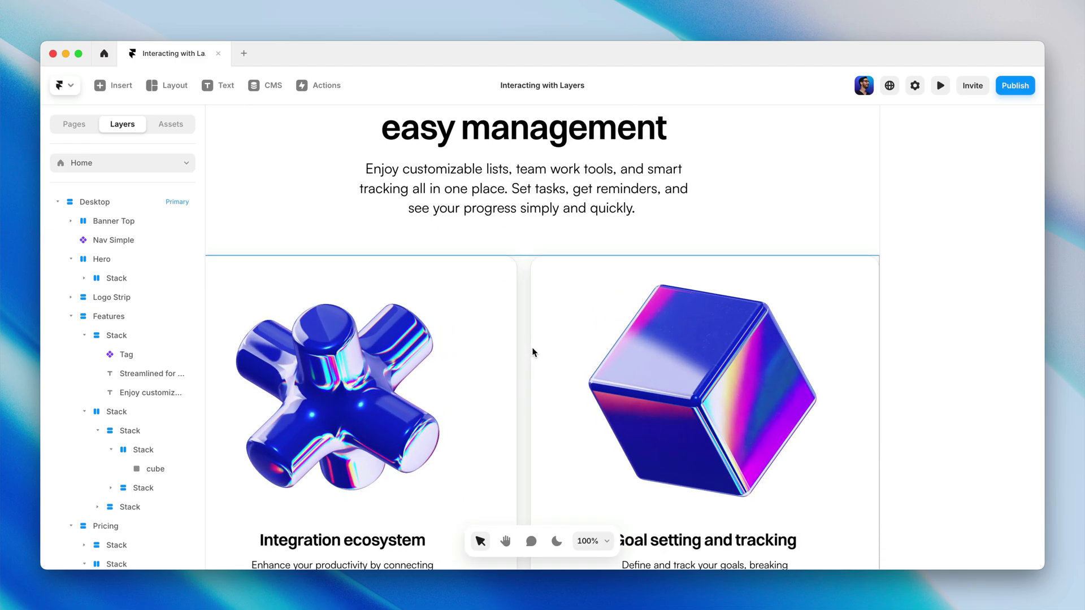
pyautogui.press('super+equal')
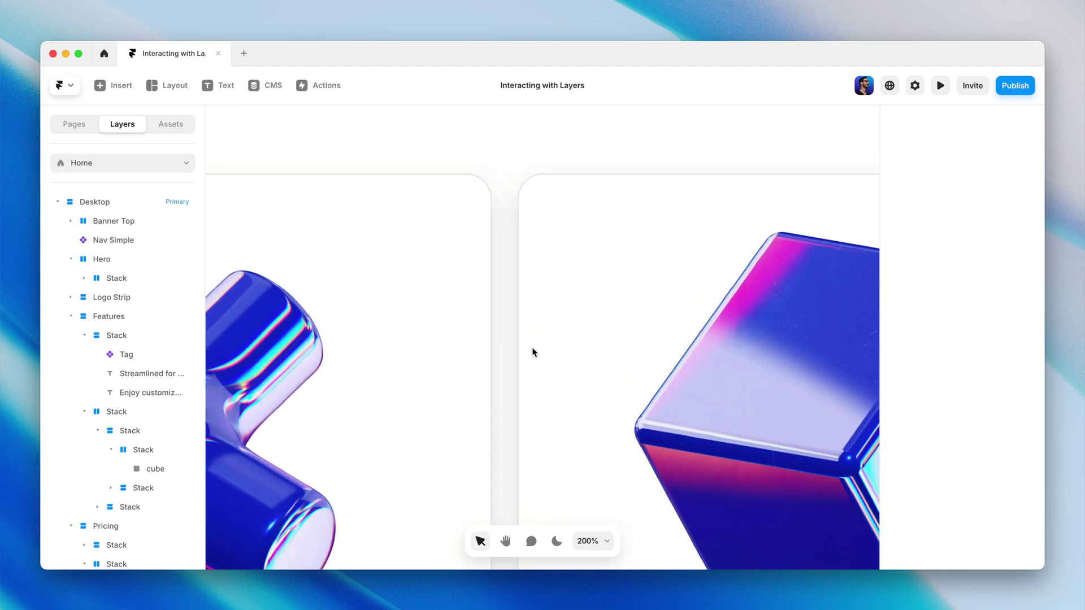
pyautogui.press('super+minus')
pyautogui.press('super+minus')
pyautogui.press('super+minus')
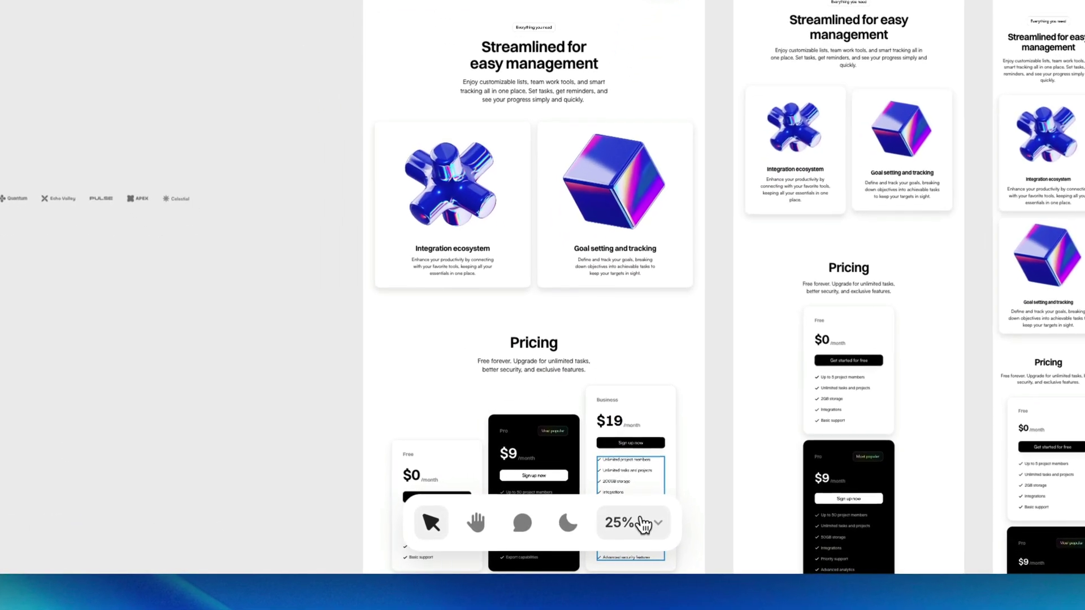
# Magnify the "Streamlined for easy management" heading area with the Zoom tool, and zoom to fit all the breakpoints on the canvas.
pyautogui.click(598, 542)
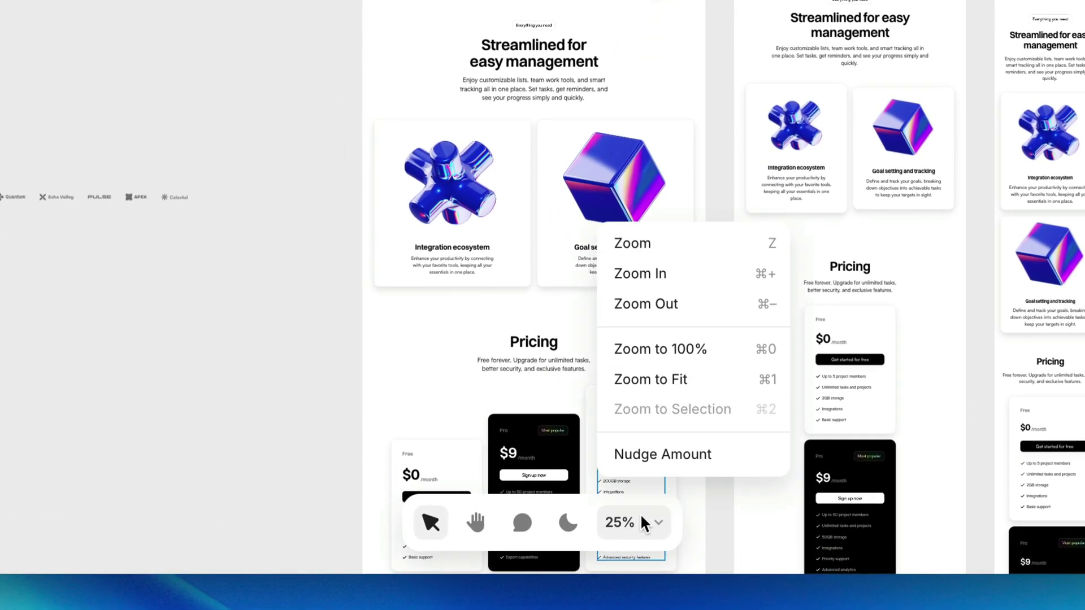
pyautogui.click(722, 249)
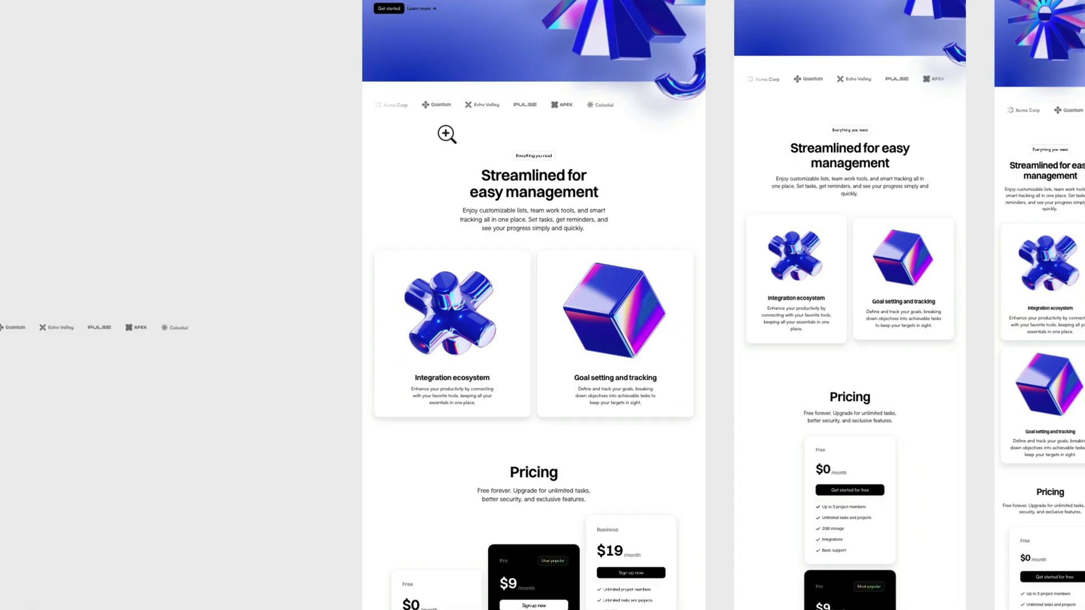
pyautogui.moveTo(632, 253); pyautogui.dragTo(630, 256)
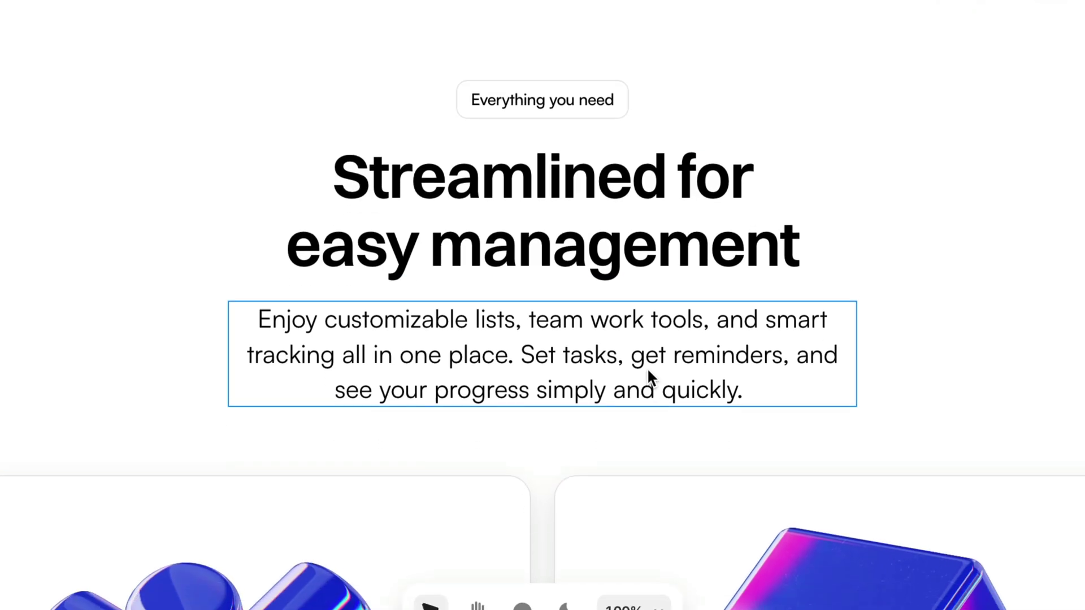
pyautogui.click(657, 521)
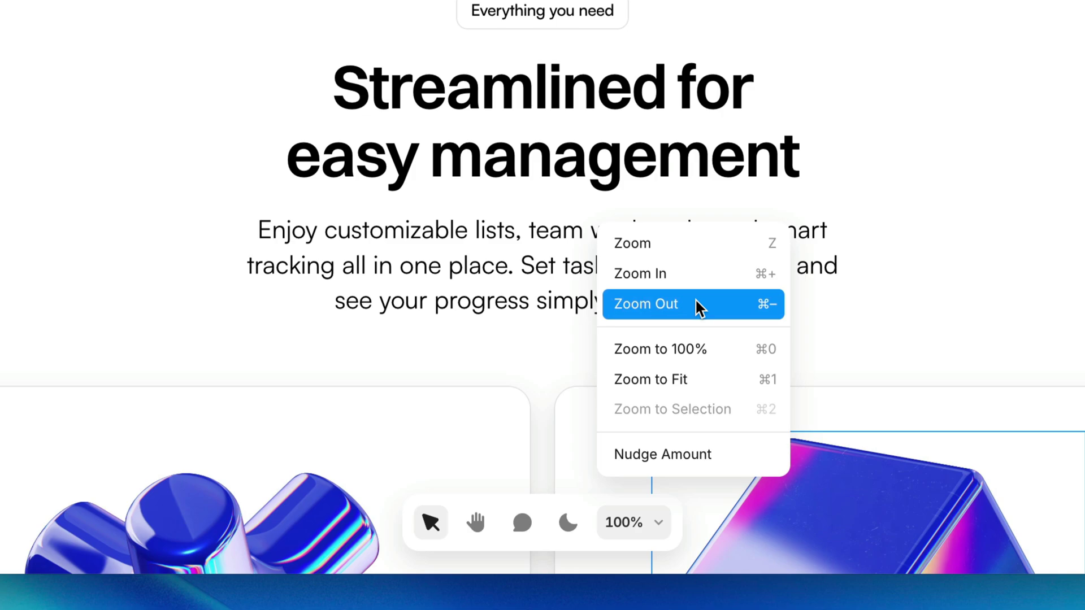
pyautogui.click(713, 381)
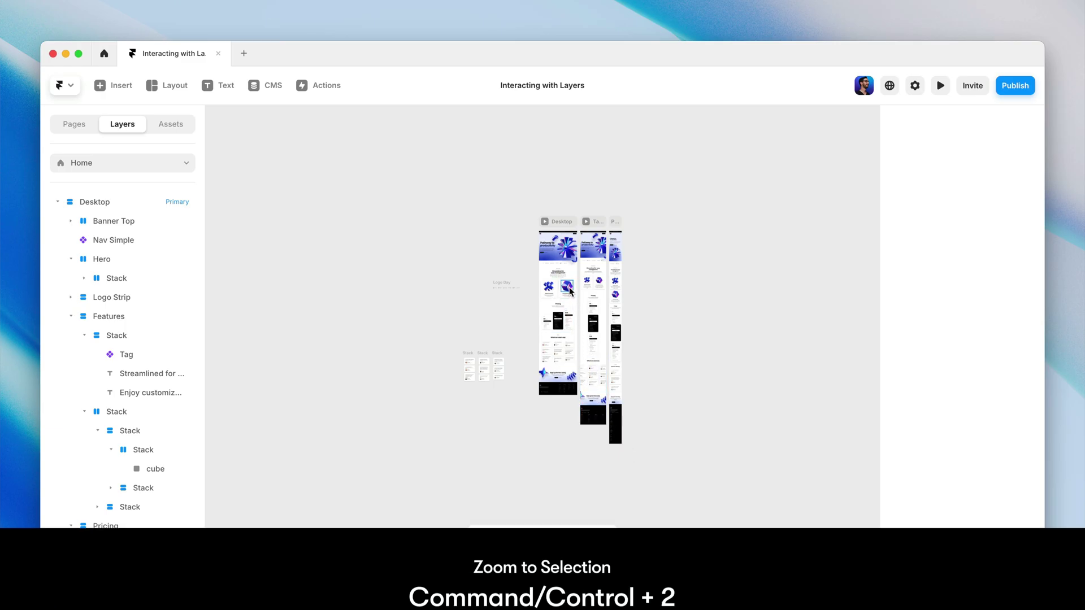
# Select the cube image in the Desktop breakpoint's Features section, zoom to the selection, and return the canvas zoom to 100%.
pyautogui.click(570, 290)
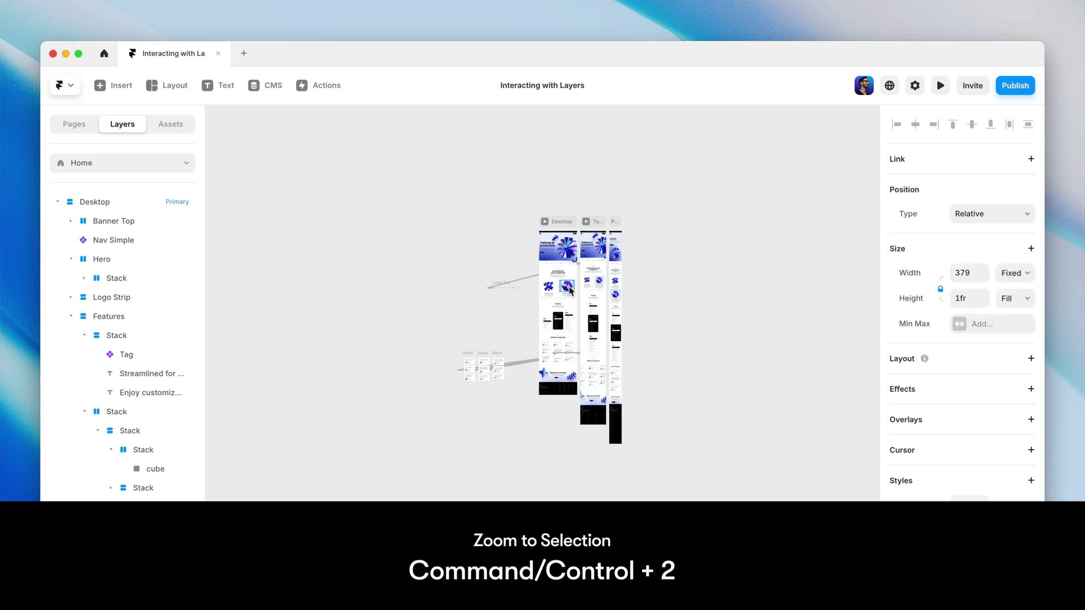
pyautogui.press('super+2')
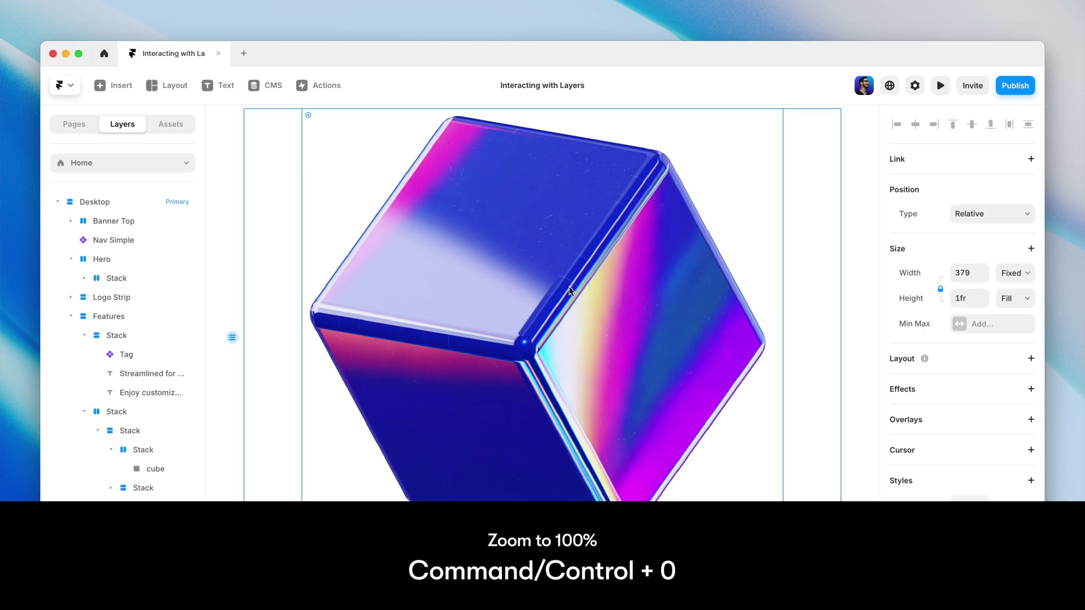
pyautogui.press('super+0')
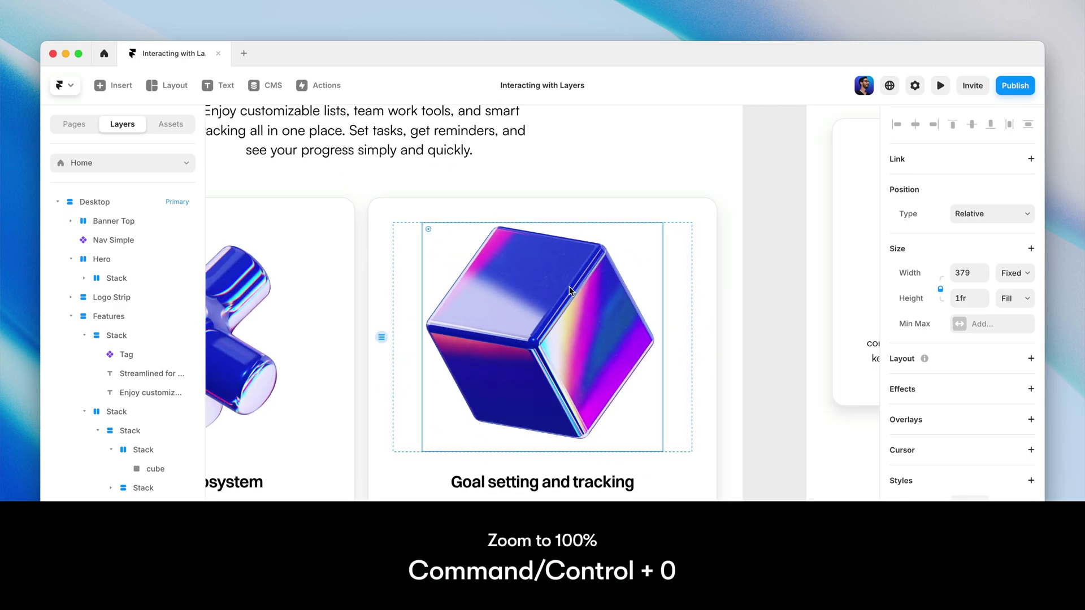